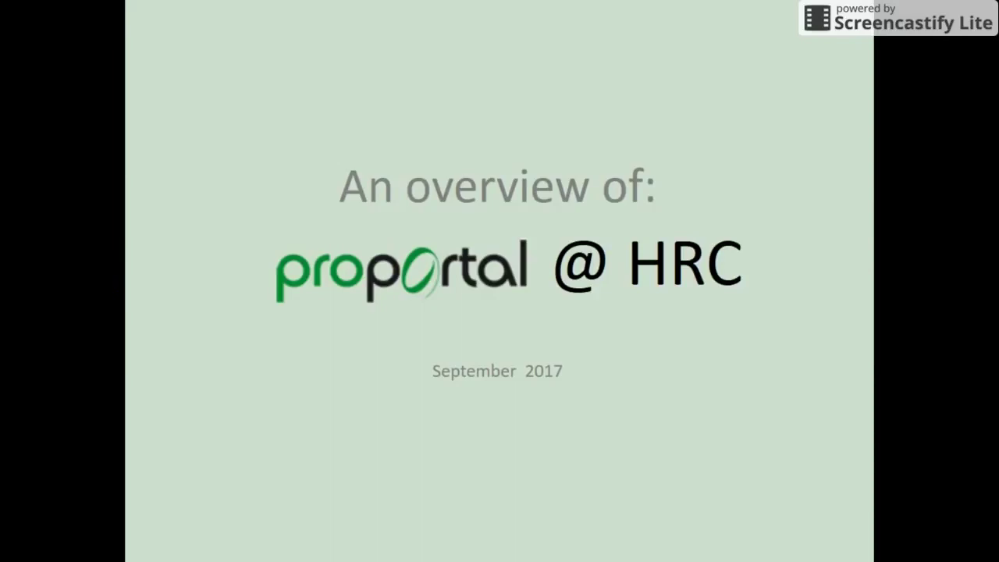
- Leave the ProPortal title slideshow to reveal the student's dashboard in Chrome
key("alt+Tab")
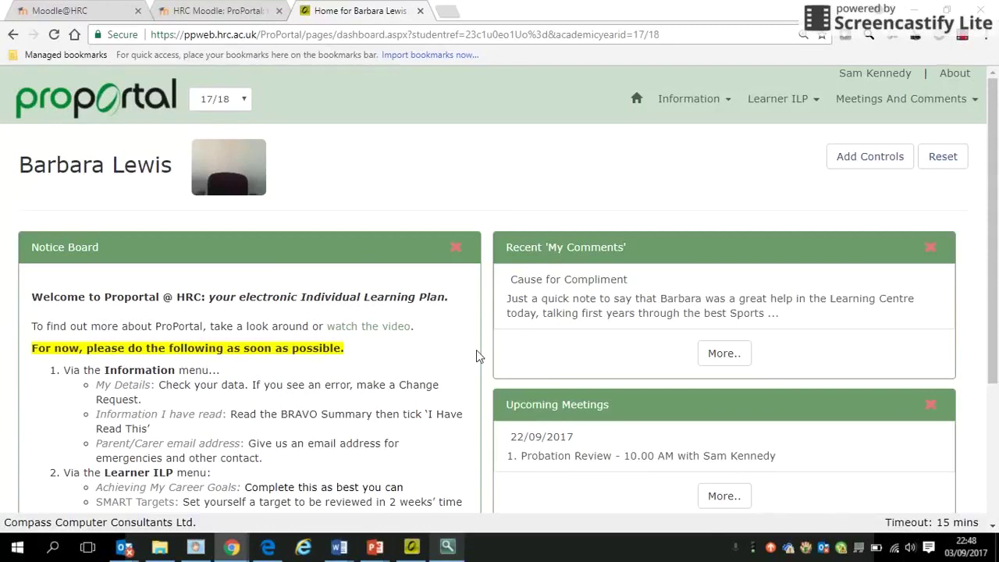
left_click(88, 10)
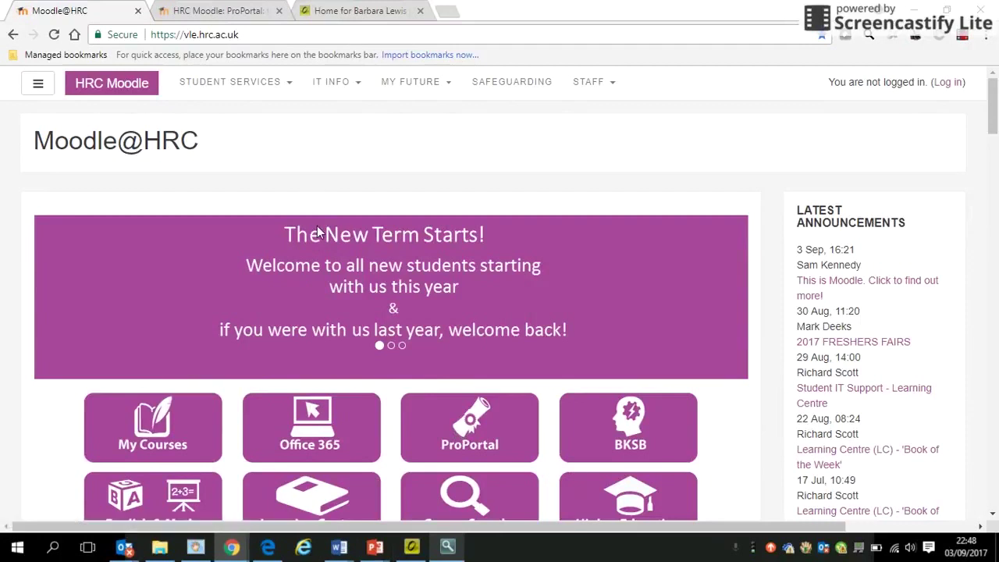
left_click(217, 13)
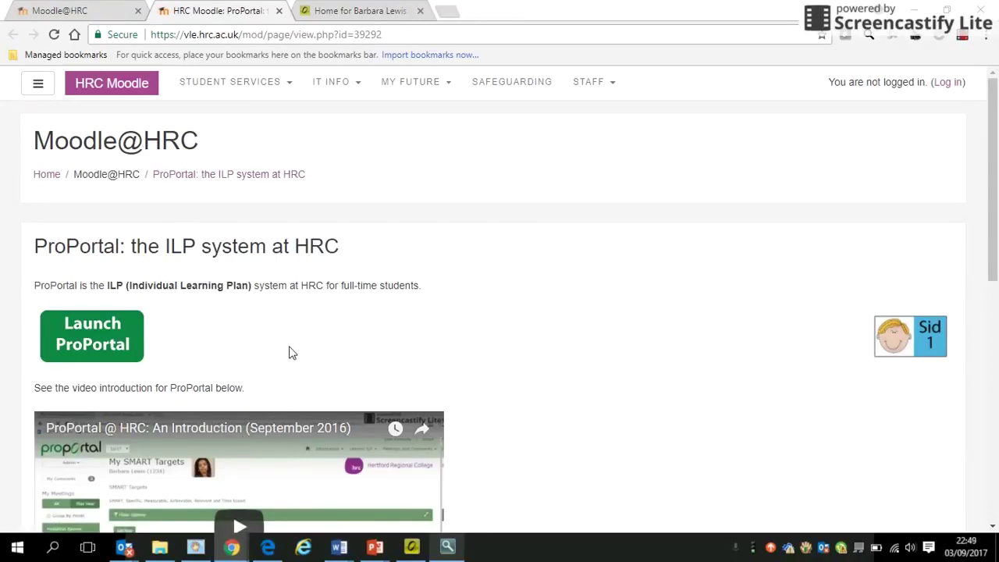
left_click(359, 10)
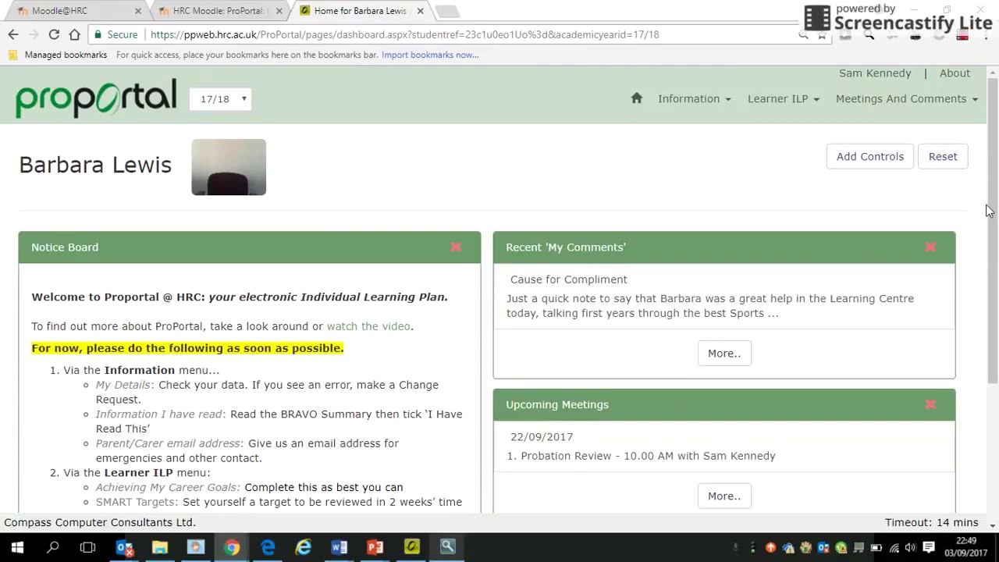
left_click_drag(996, 192, 990, 237)
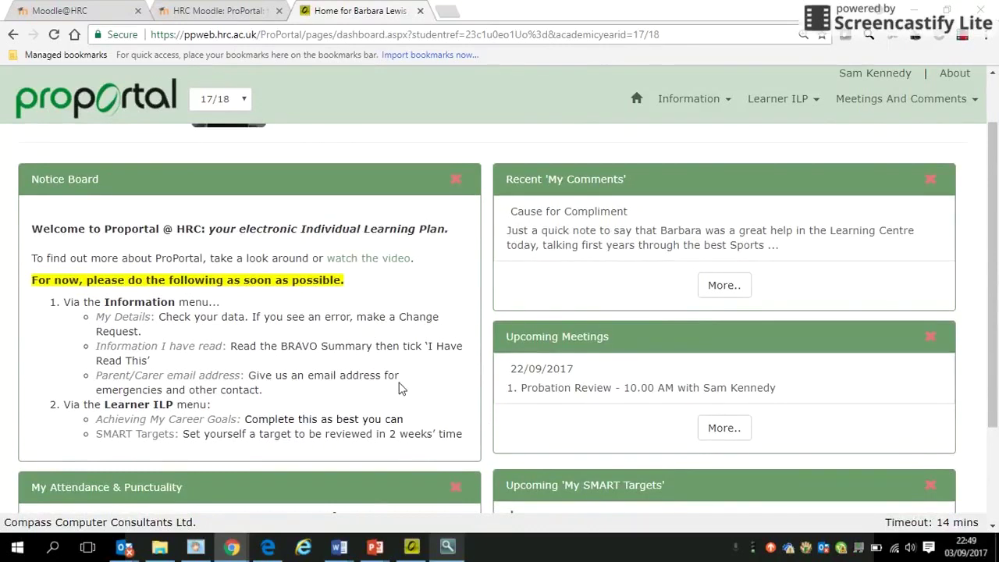
left_click_drag(997, 224, 997, 318)
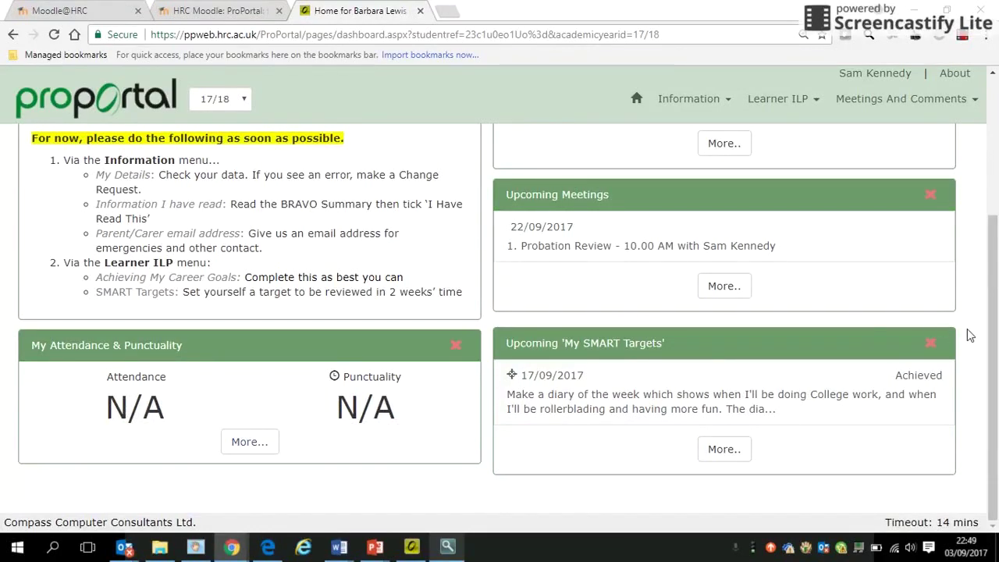
scroll(993, 334, "up", 2)
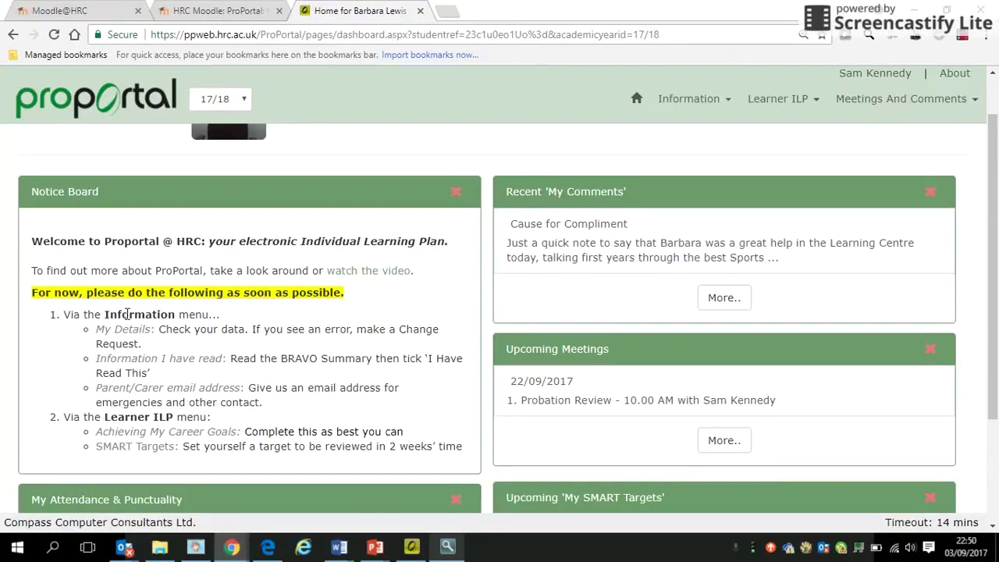
left_click(676, 107)
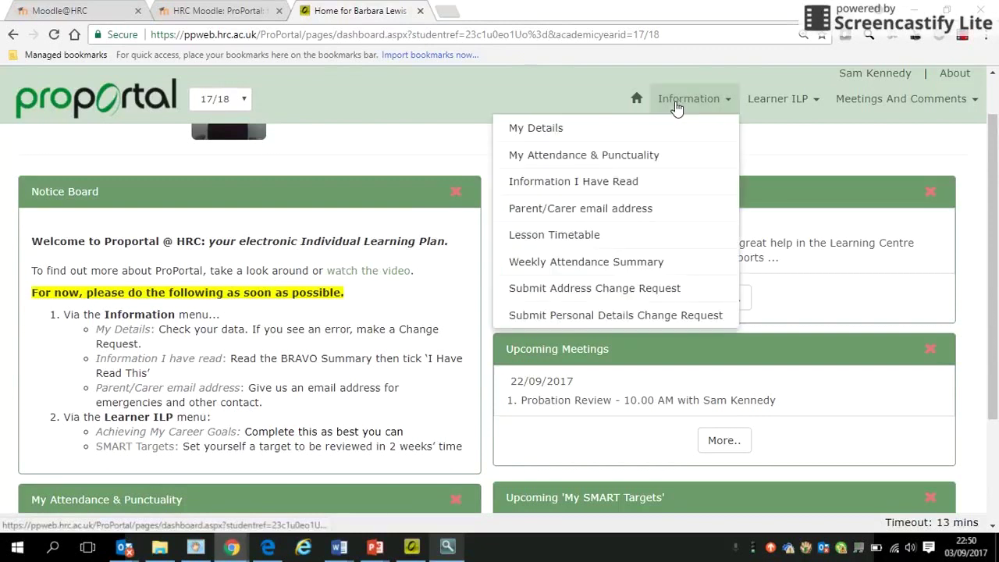
- Open My Details and scroll through the student's personal record and Probation Review meeting
left_click(546, 134)
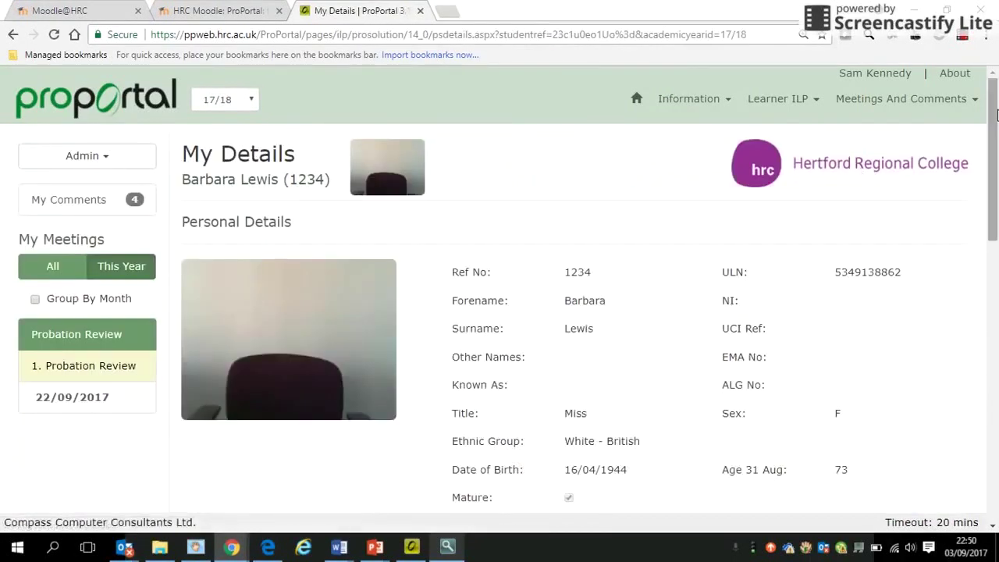
scroll(997, 114, "down", 2)
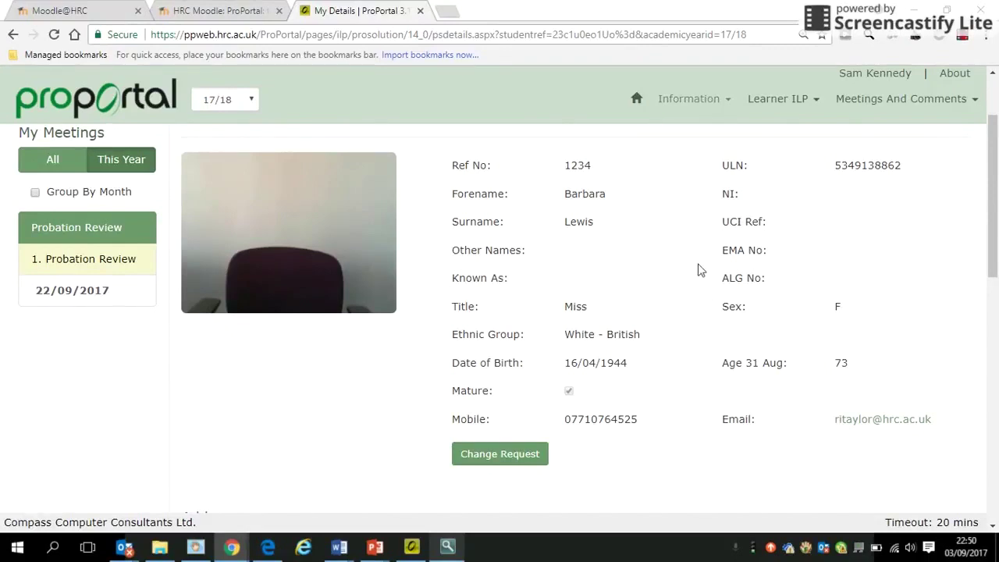
left_click(678, 106)
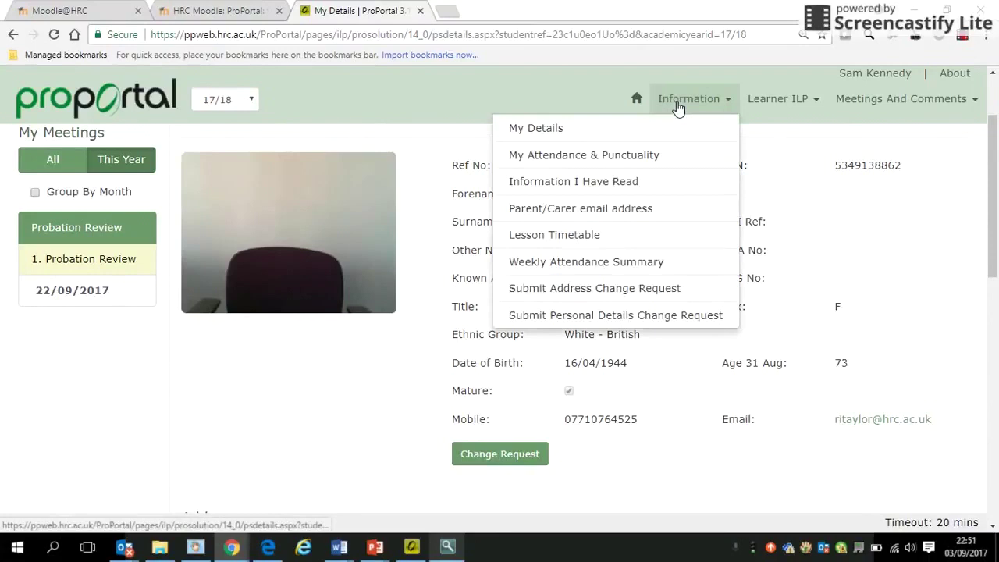
- Download 'BRAVO: A Summary' from Information I Have Read and open the PDF
left_click(610, 183)
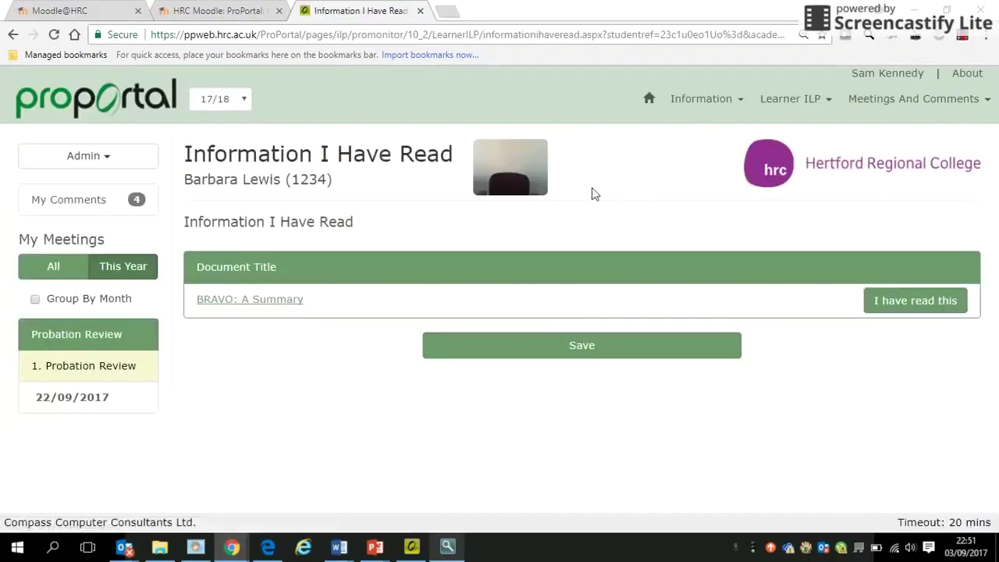
left_click(262, 304)
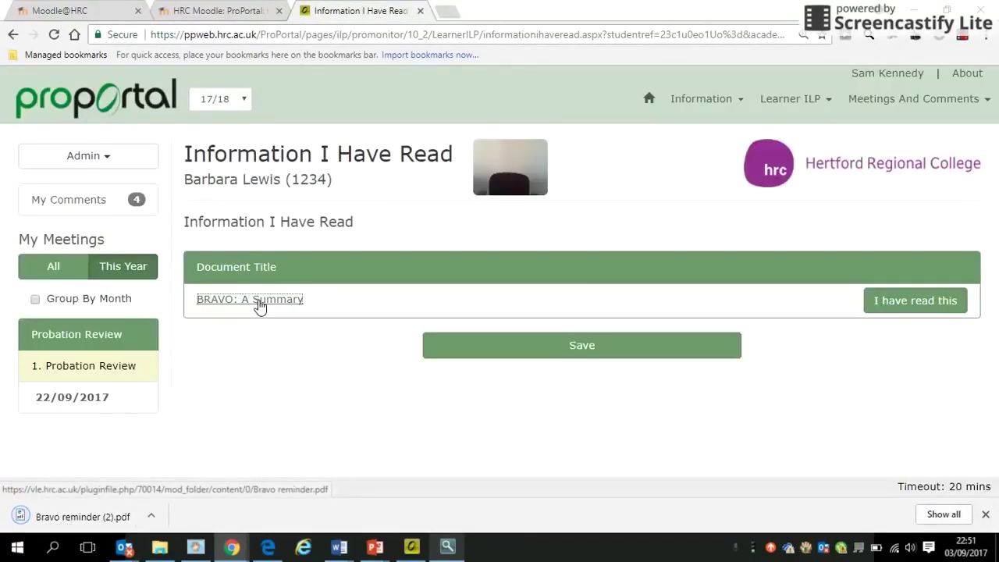
left_click(125, 515)
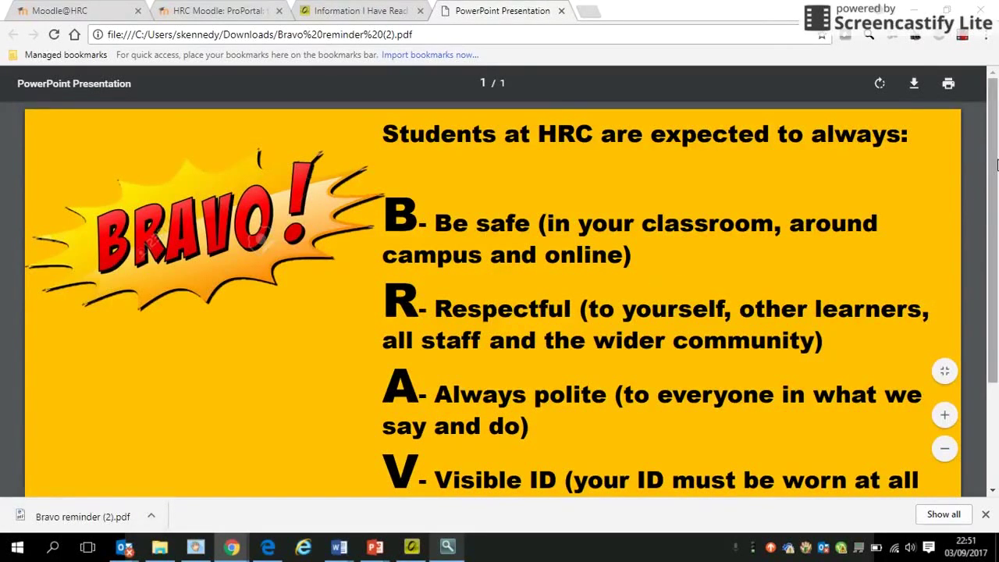
- Read the one-page BRAVO reminder PDF, then return to the Information I Have Read tab
left_click_drag(996, 166, 997, 78)
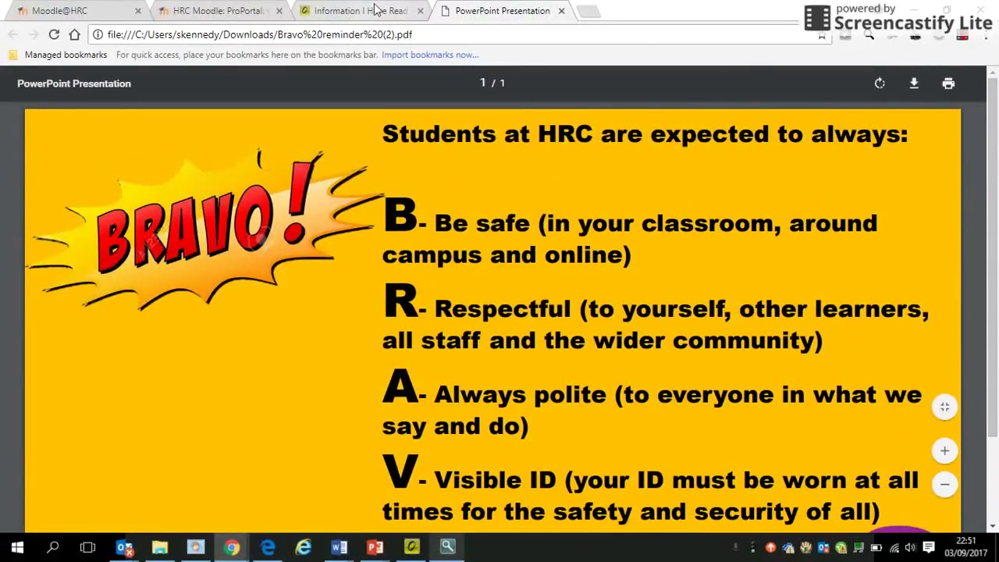
left_click(374, 10)
- Confirm 'I have read this' for the BRAVO summary, save, and return to the dashboard
left_click(906, 306)
left_click(890, 304)
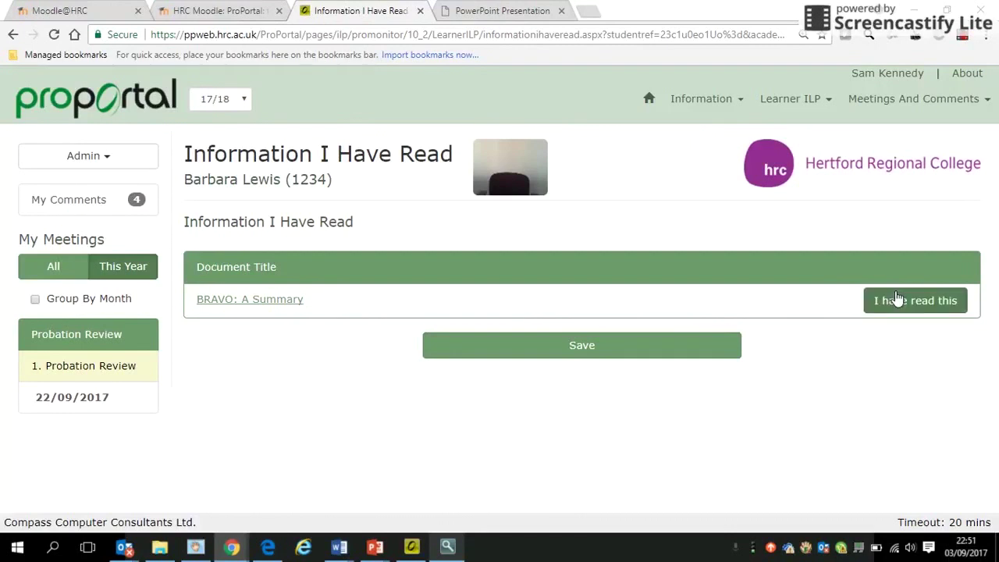
left_click(585, 352)
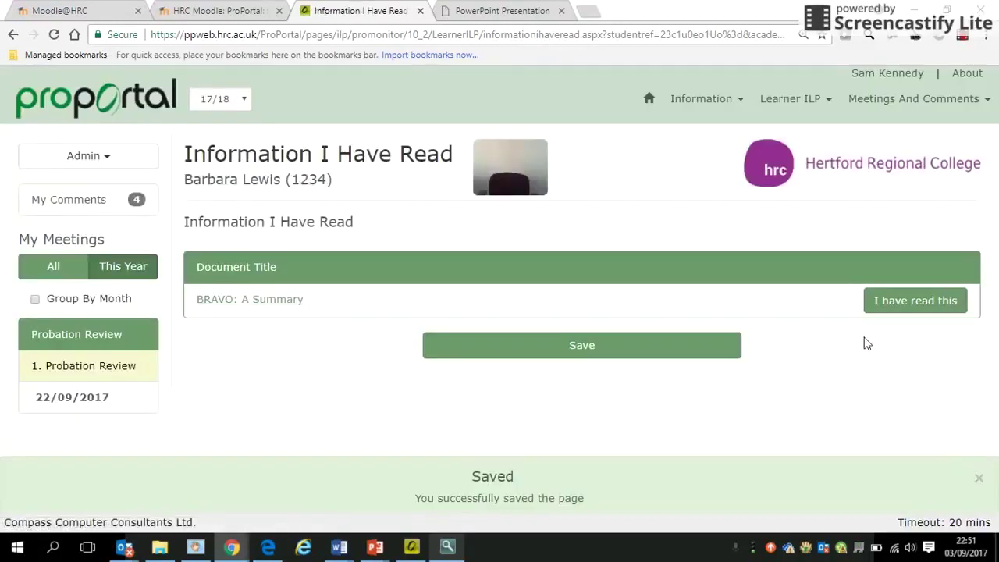
left_click(649, 100)
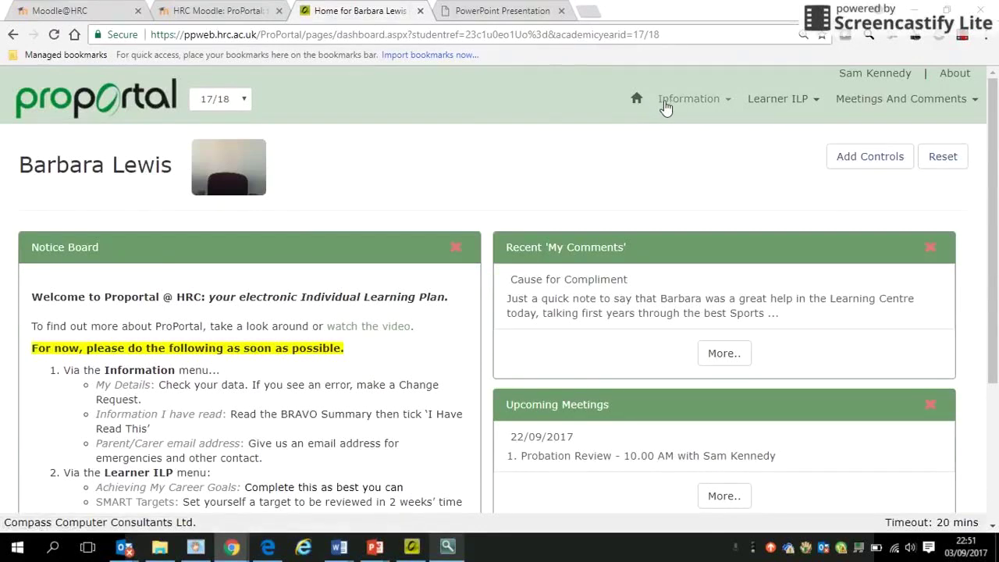
- Enter and confirm the parent/carer email address, save it, and return to the dashboard
left_click(668, 106)
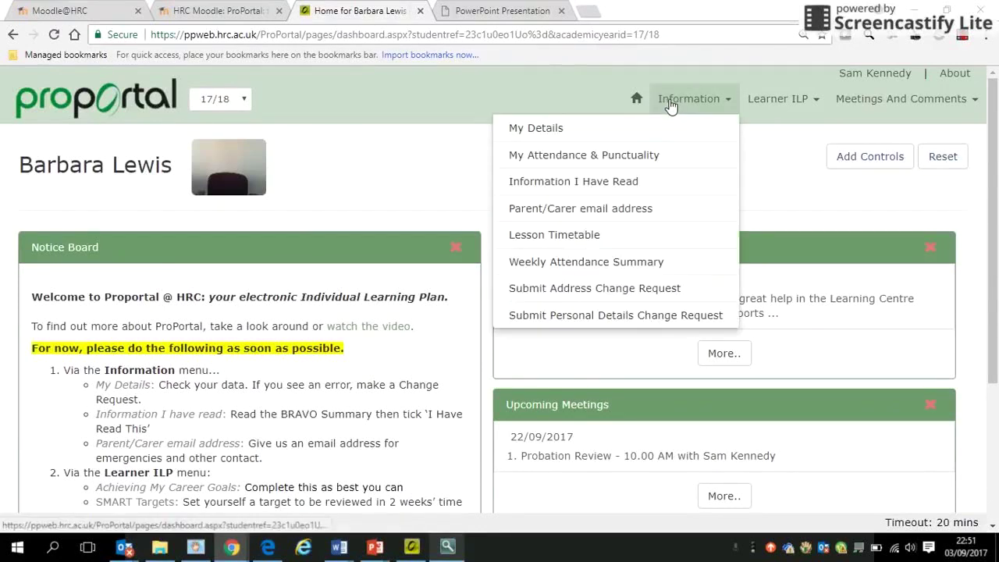
left_click(610, 216)
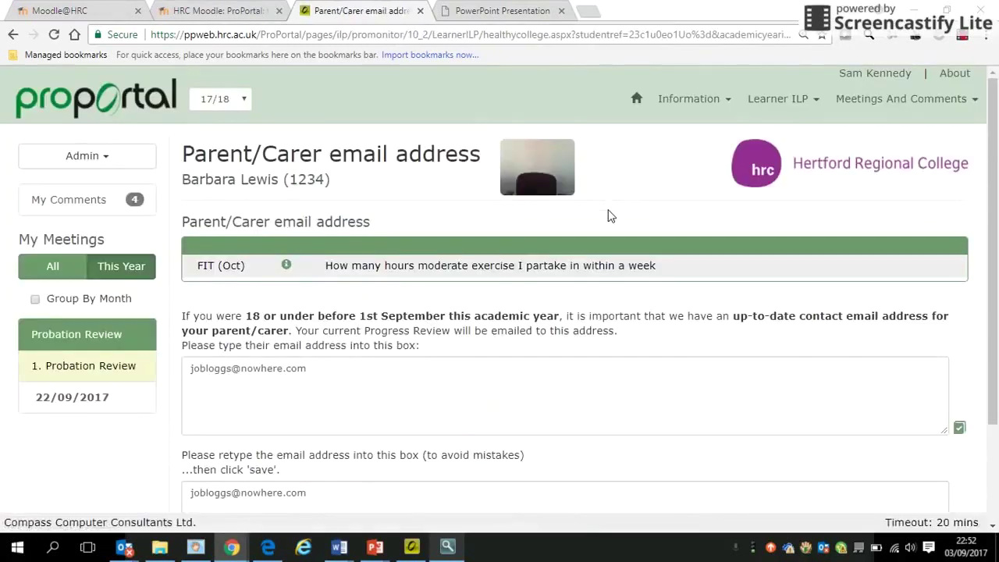
left_click_drag(996, 250, 996, 346)
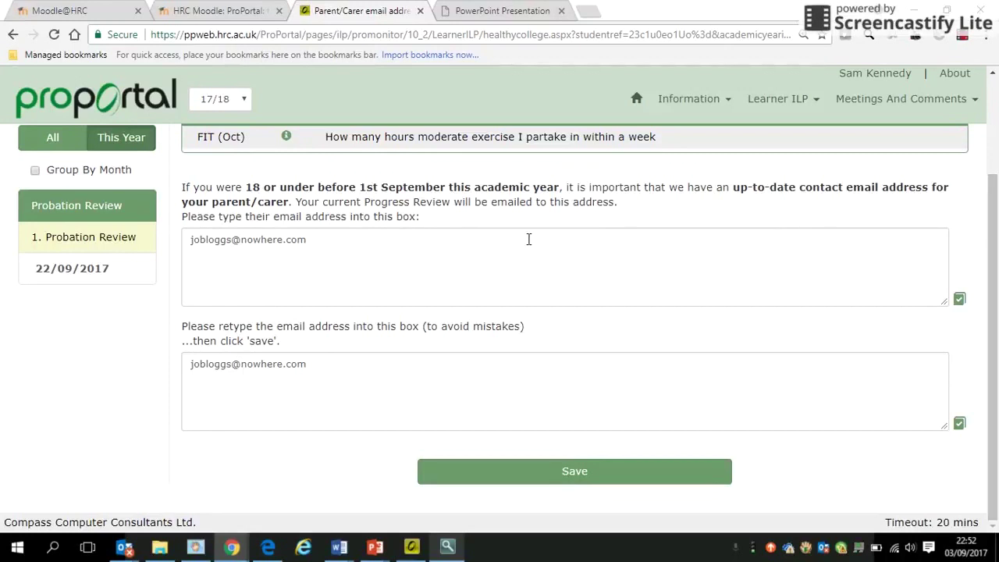
left_click(319, 240)
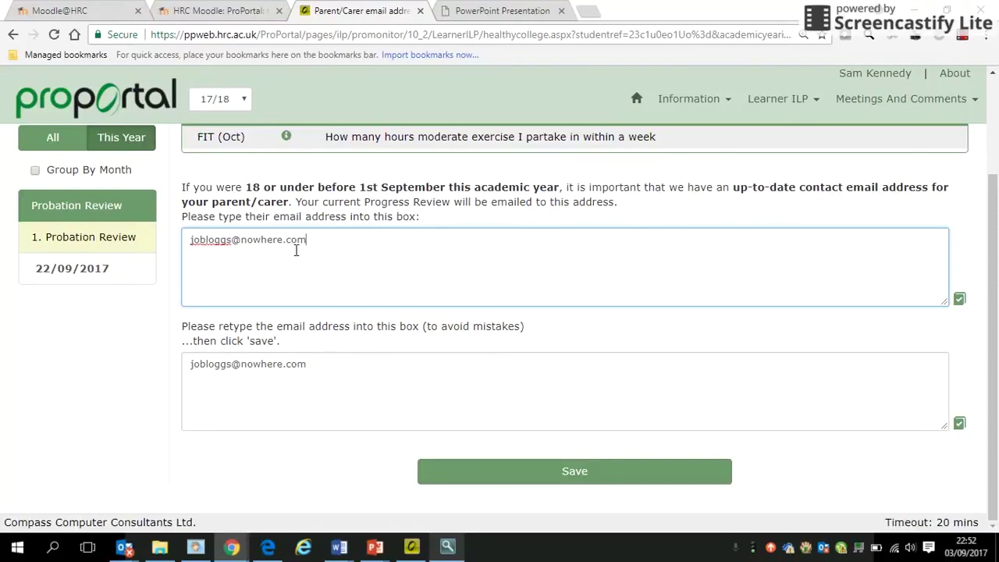
left_click(323, 363)
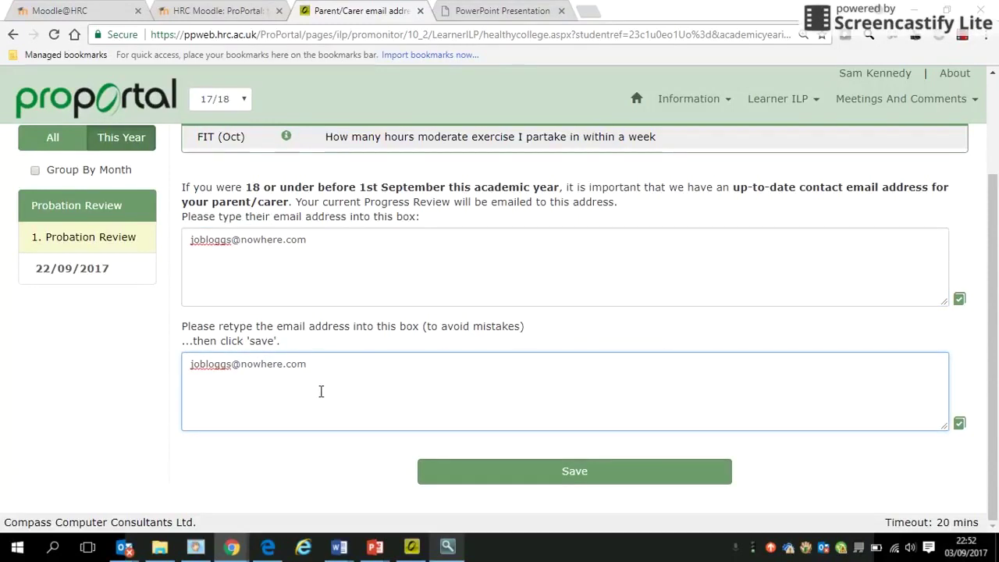
left_click(545, 471)
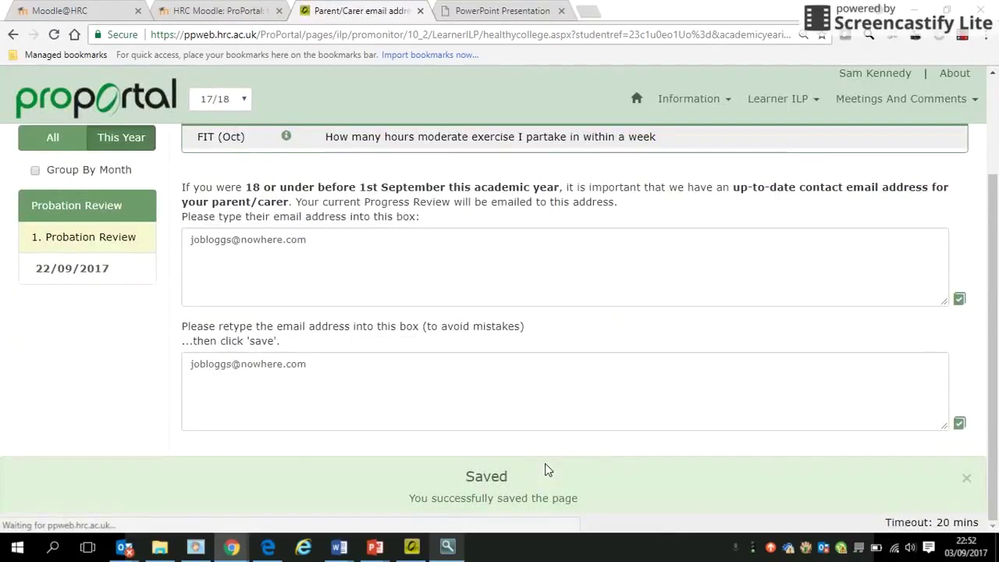
left_click(637, 101)
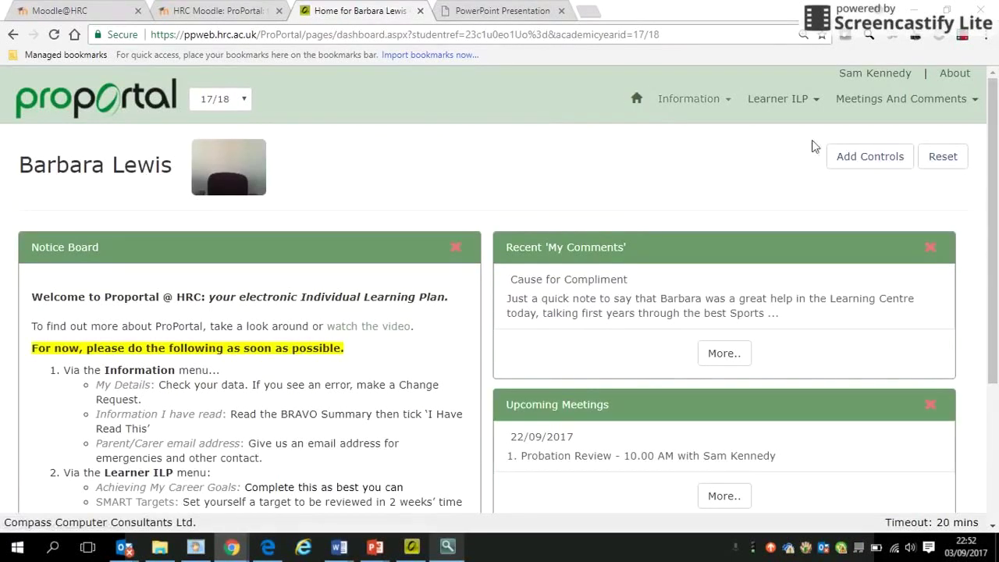
- Open Learner ILP > Achieving My Career Goals and place the cursor in the career goals box
left_click_drag(990, 175, 996, 244)
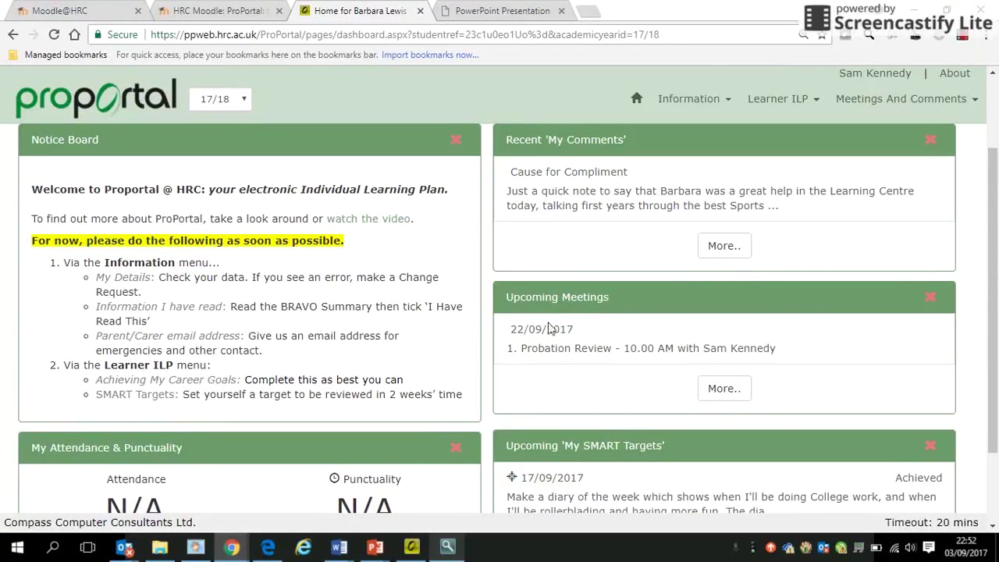
left_click_drag(990, 280, 995, 191)
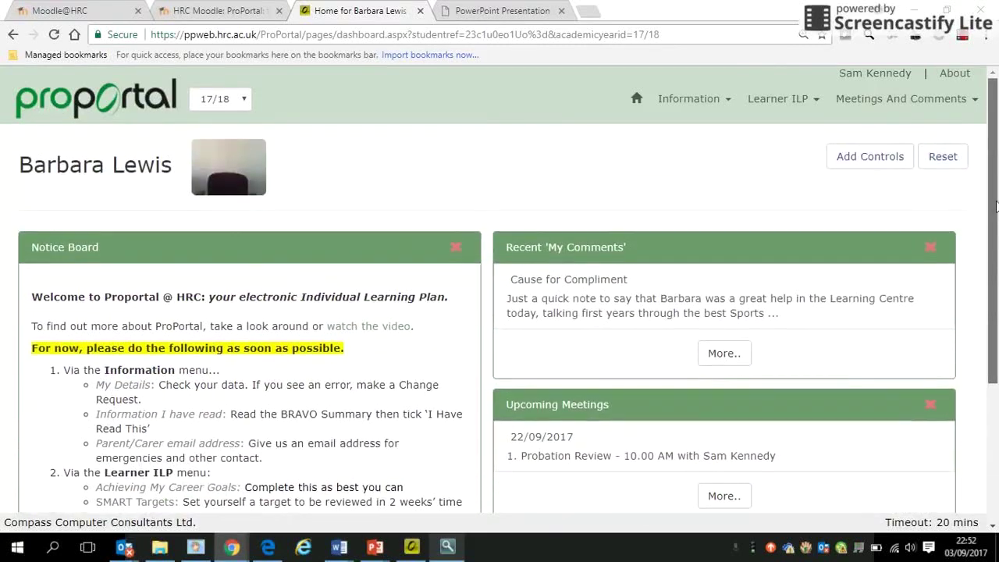
left_click(791, 106)
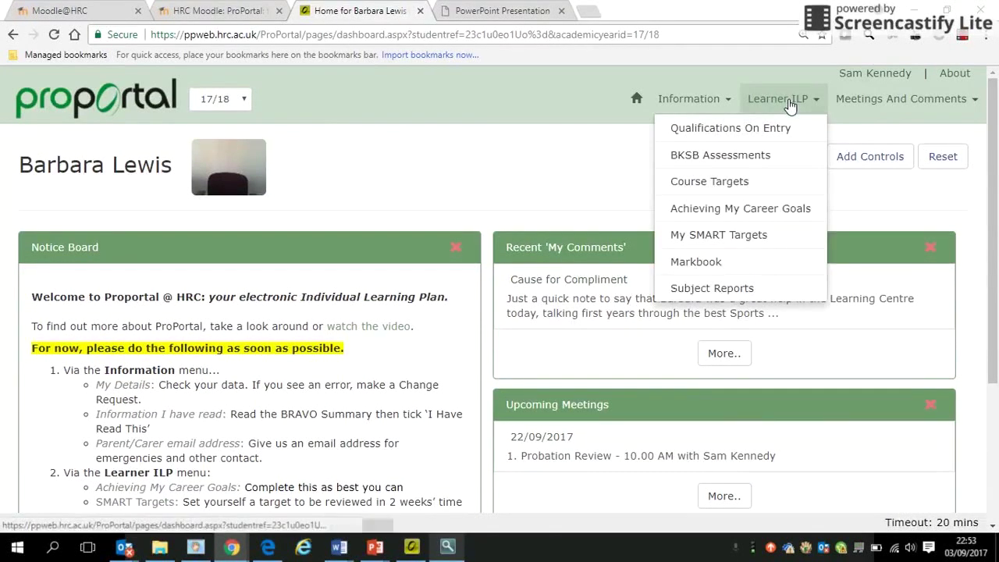
left_click(751, 212)
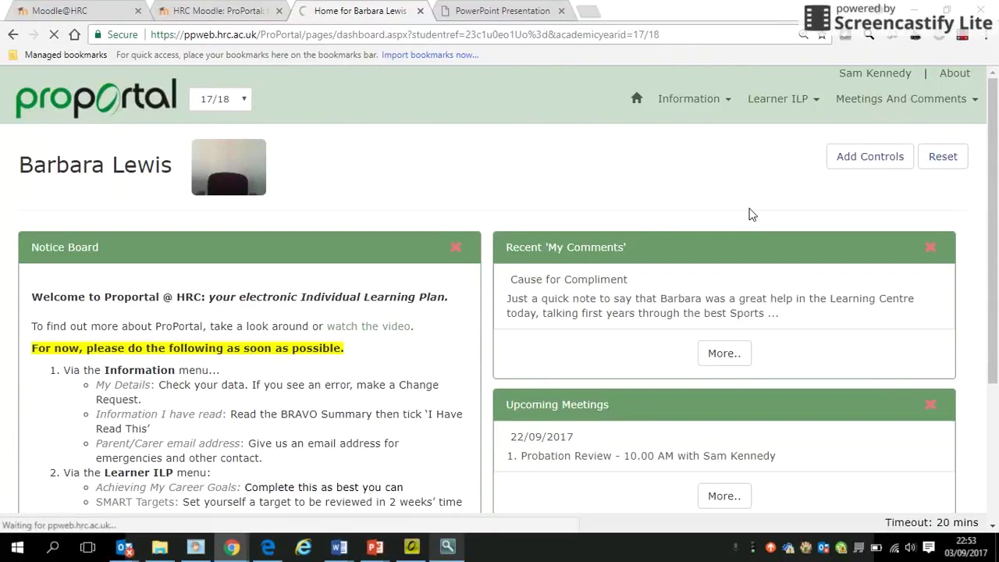
left_click(261, 294)
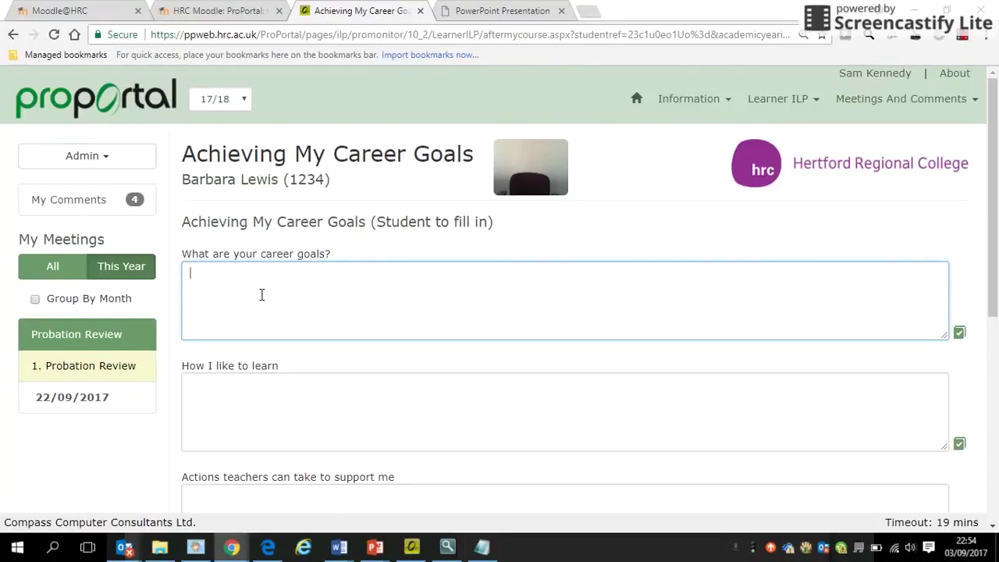
- Answer career goals with 'I would to become an air hostess' and learning style 'I like watching videos'
type("I would to become an air hostess")
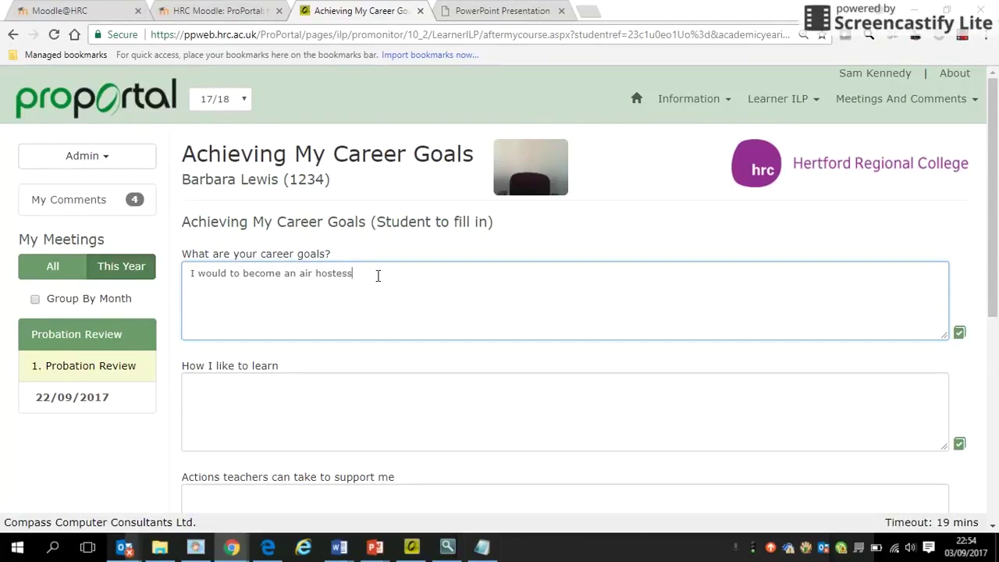
left_click(225, 397)
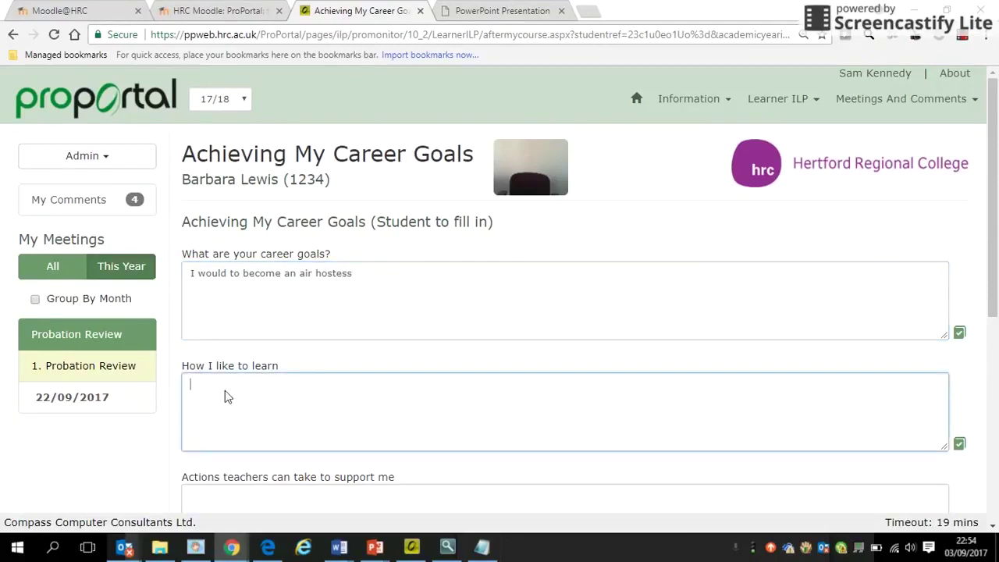
type("I llkwe wa")
key("BackSpace")
key("BackSpace")
key("BackSpace")
key("BackSpace")
key("BackSpace")
key("BackSpace")
type("ike watching videos")
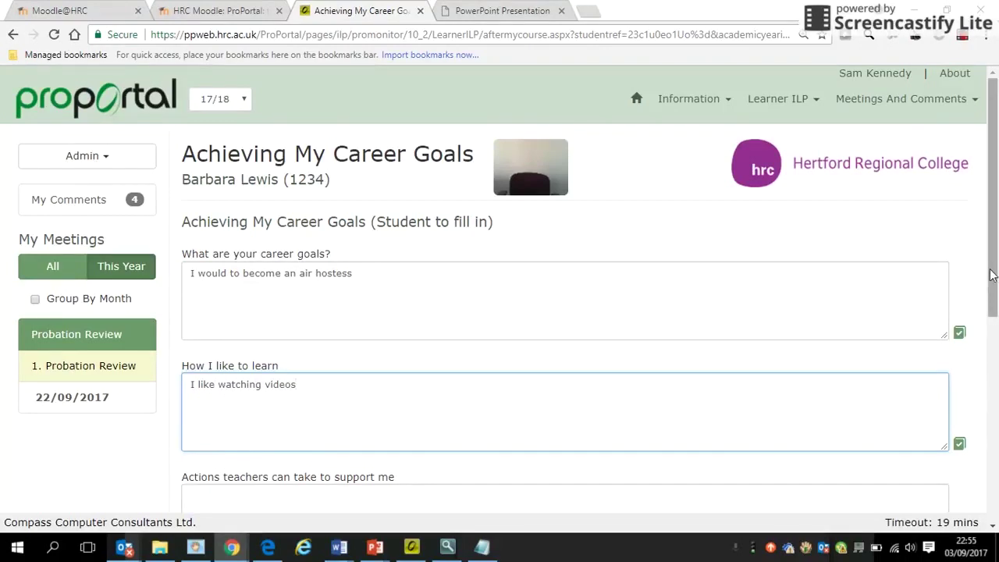
- Paste the support request sentence into Actions teachers can take
left_click_drag(995, 277, 996, 353)
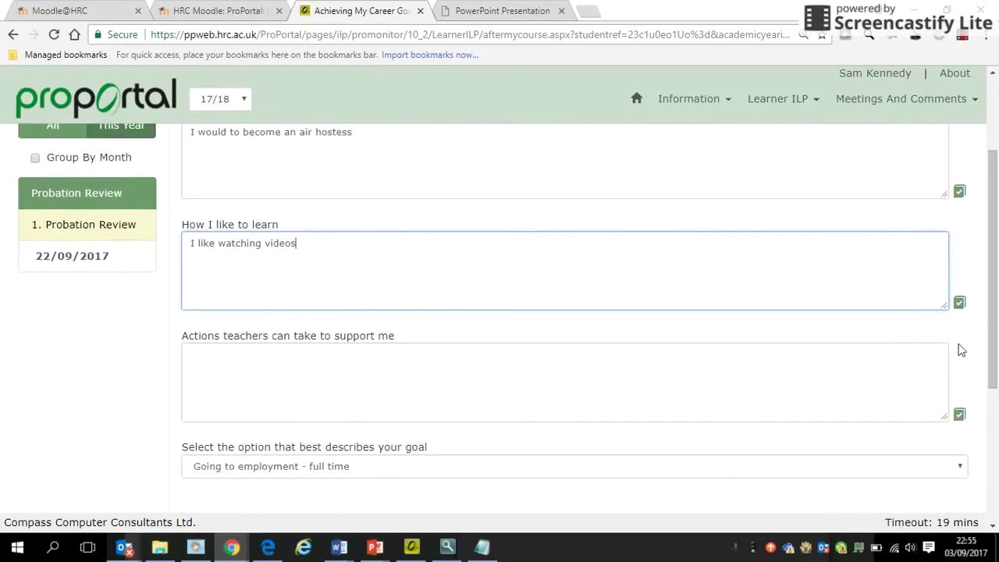
left_click(237, 367)
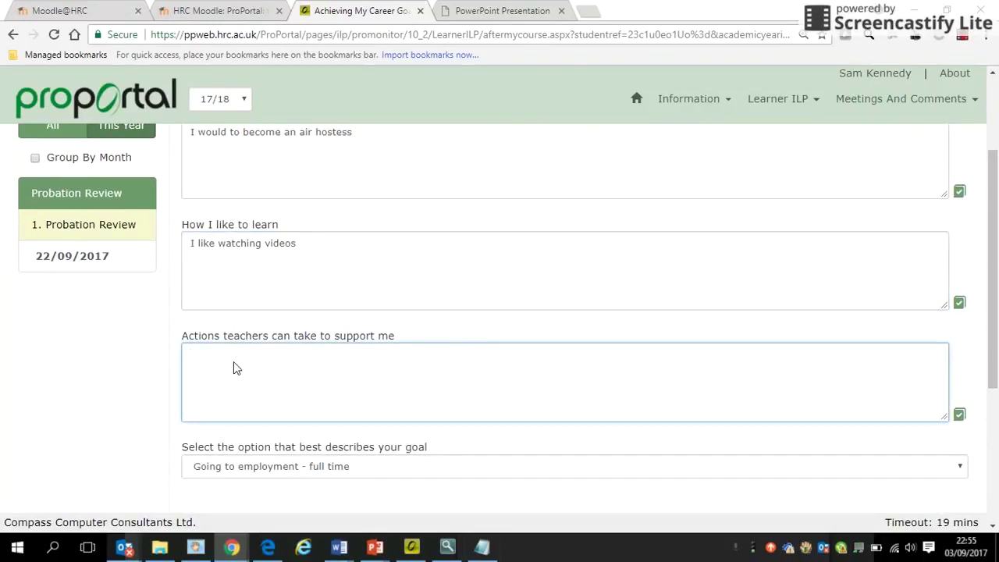
type("Please give me clear deadlines and let me include photos in my work")
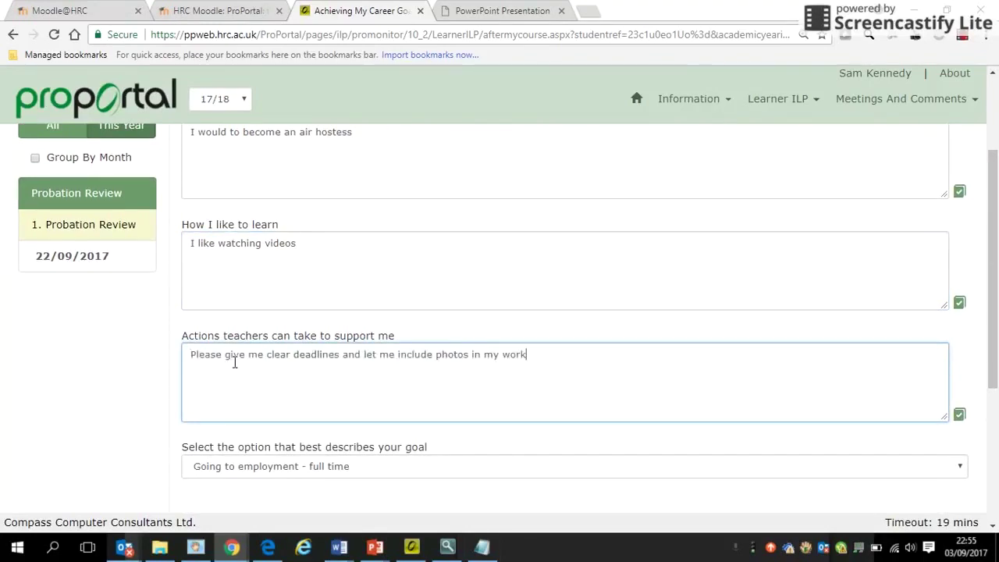
left_click(343, 356)
left_click(536, 356)
left_click_drag(995, 282, 997, 338)
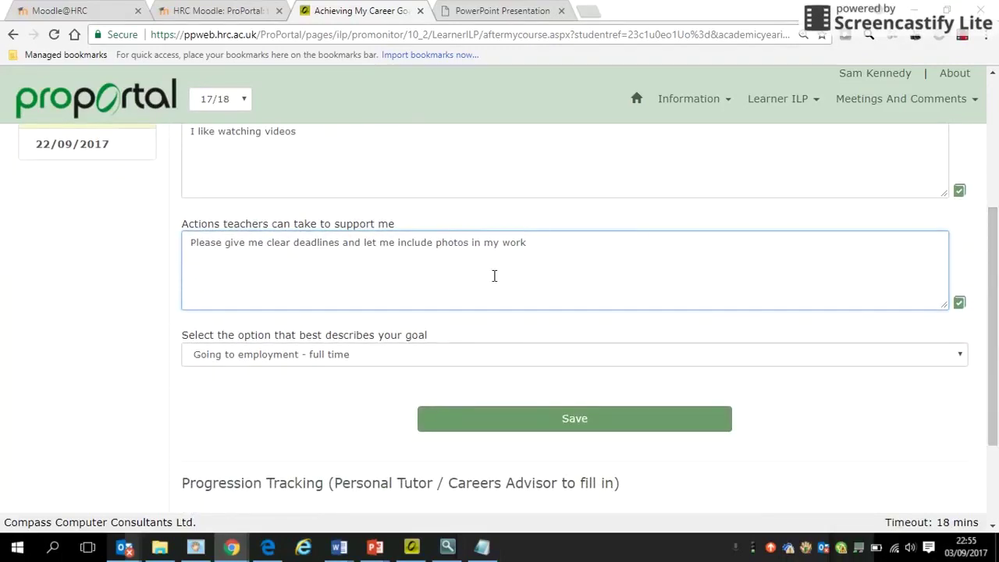
- Keep 'Going to employment - full time' as the goal, save the form, and return home
left_click(266, 356)
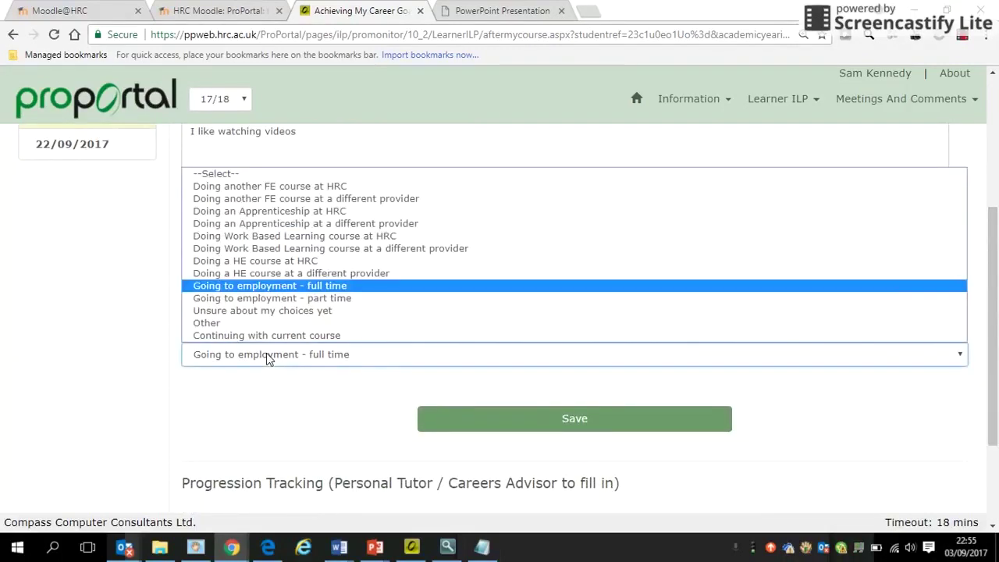
left_click(266, 357)
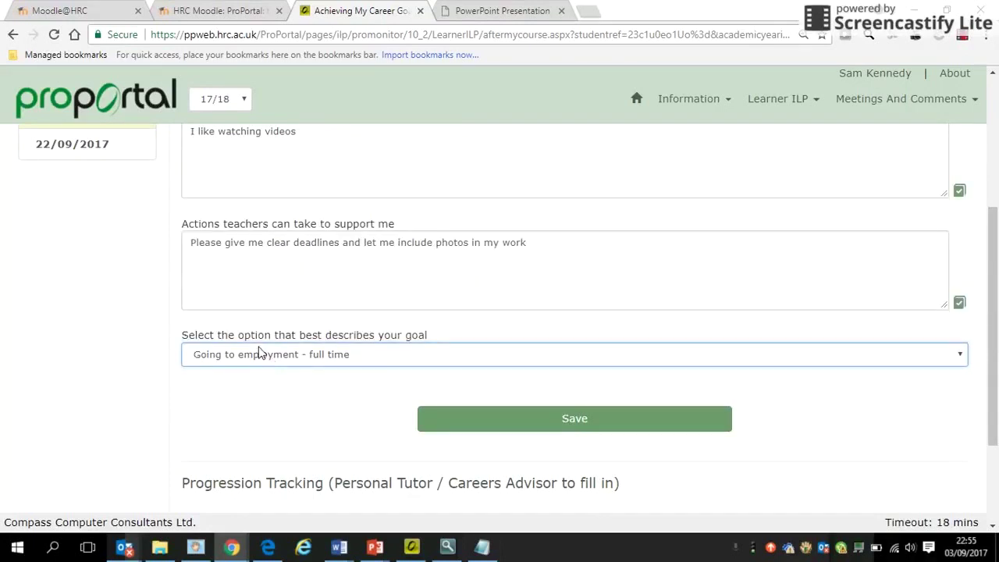
left_click(331, 362)
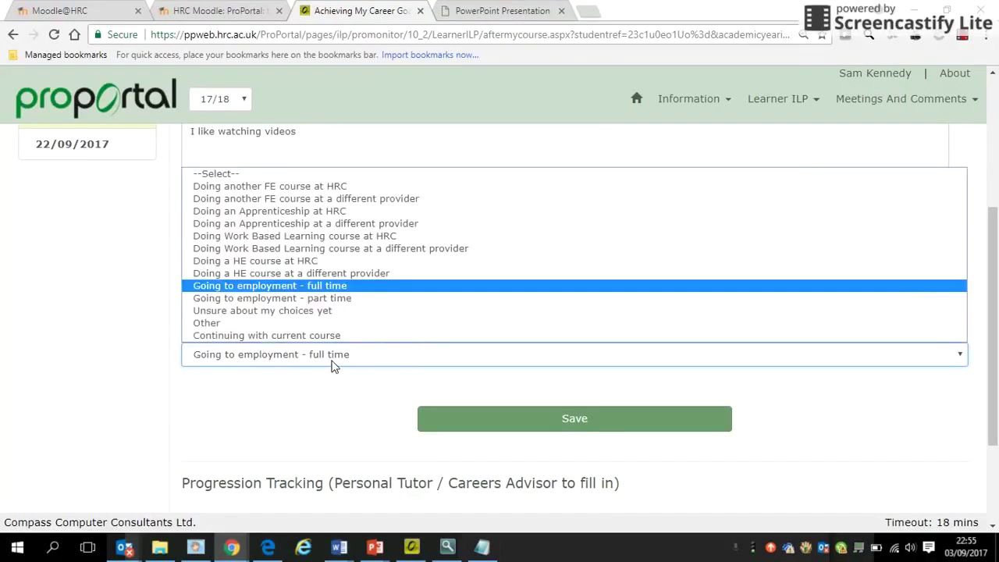
left_click(295, 287)
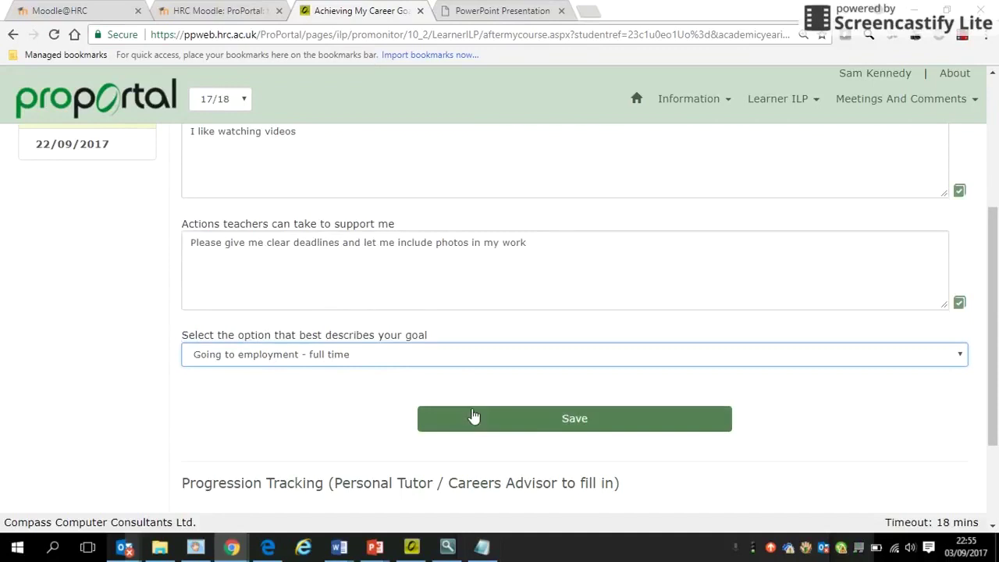
left_click(571, 420)
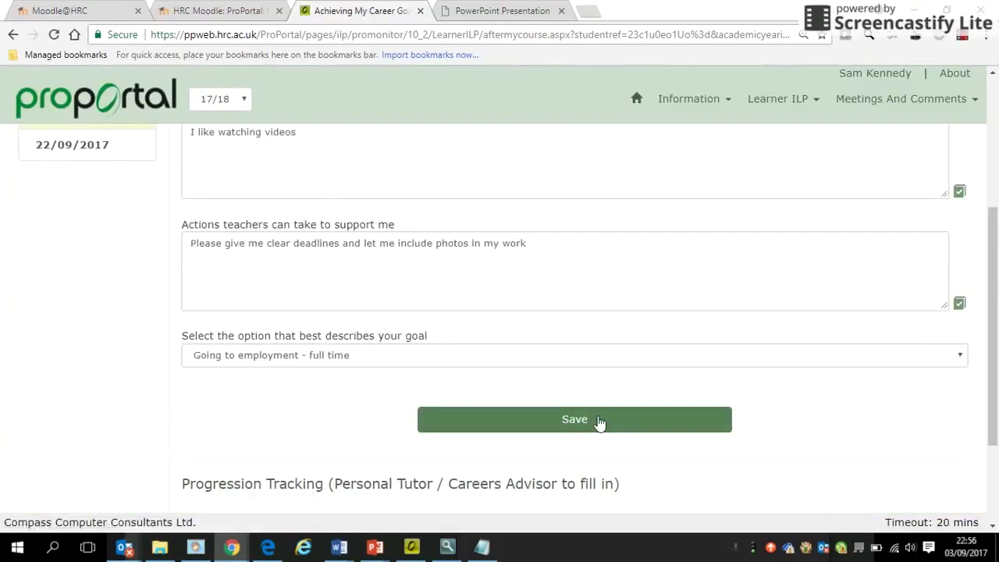
left_click(637, 98)
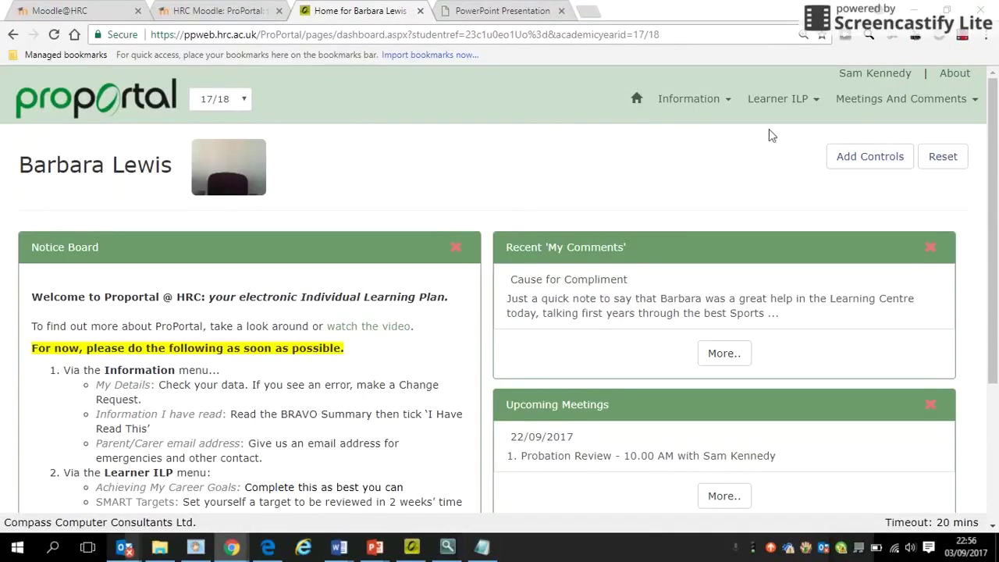
- Go to Learner ILP > My SMART Targets and start a new target with Add New
left_click(771, 101)
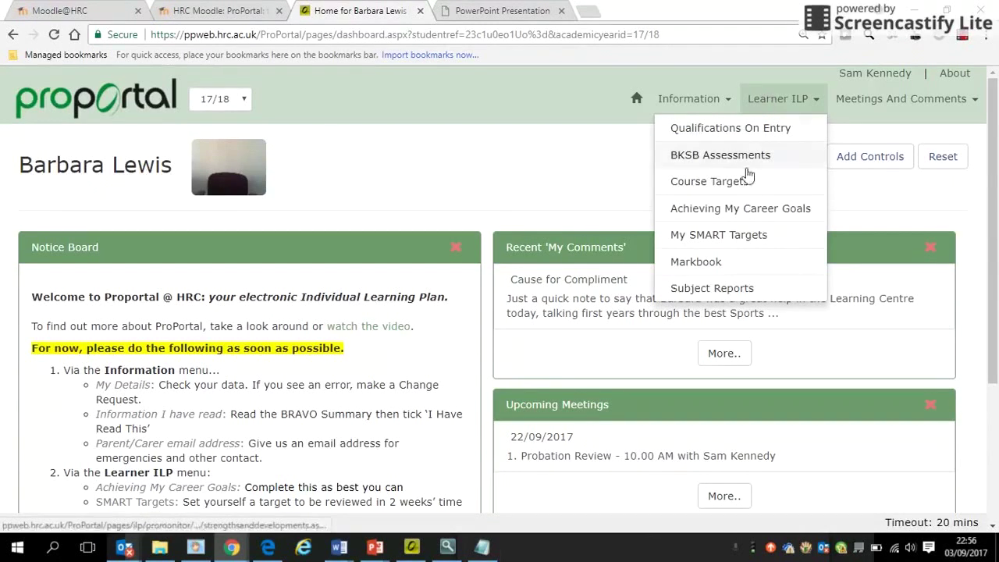
left_click(740, 234)
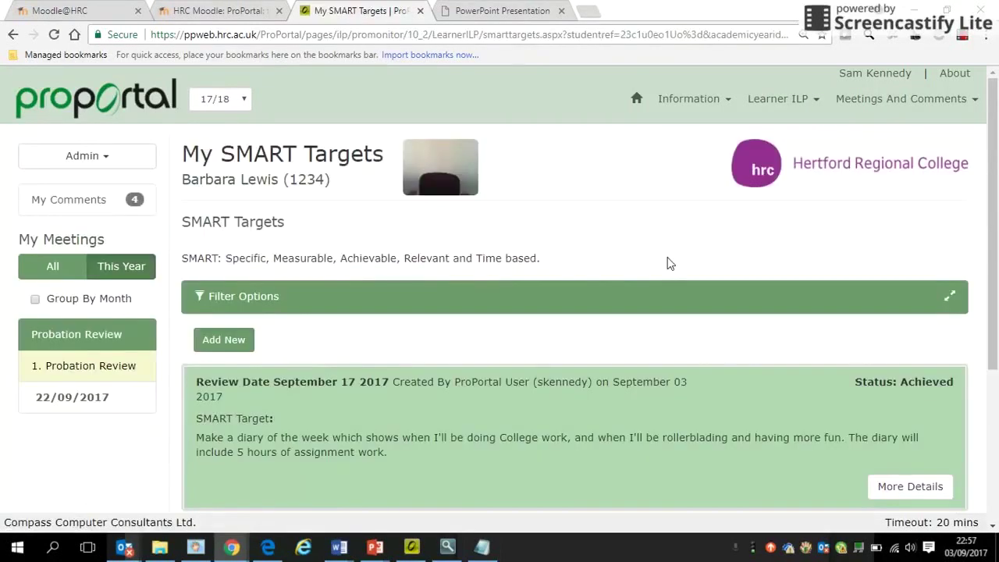
mouse_move(994, 176)
left_mouse_down()
mouse_move(994, 217)
mouse_move(994, 180)
left_mouse_up()
left_click(236, 344)
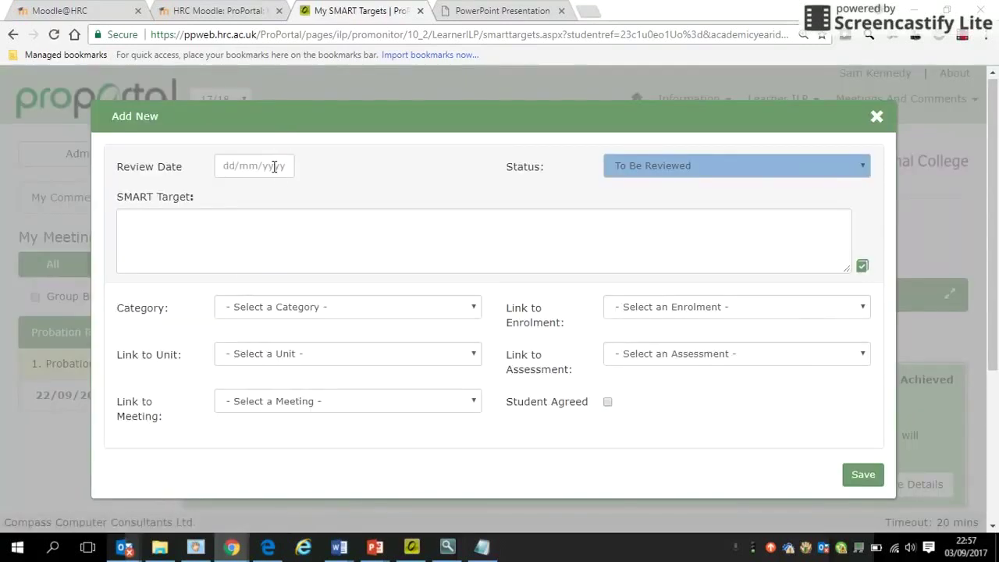
- Set the new SMART target's review date to 17/09/2017
left_click(274, 167)
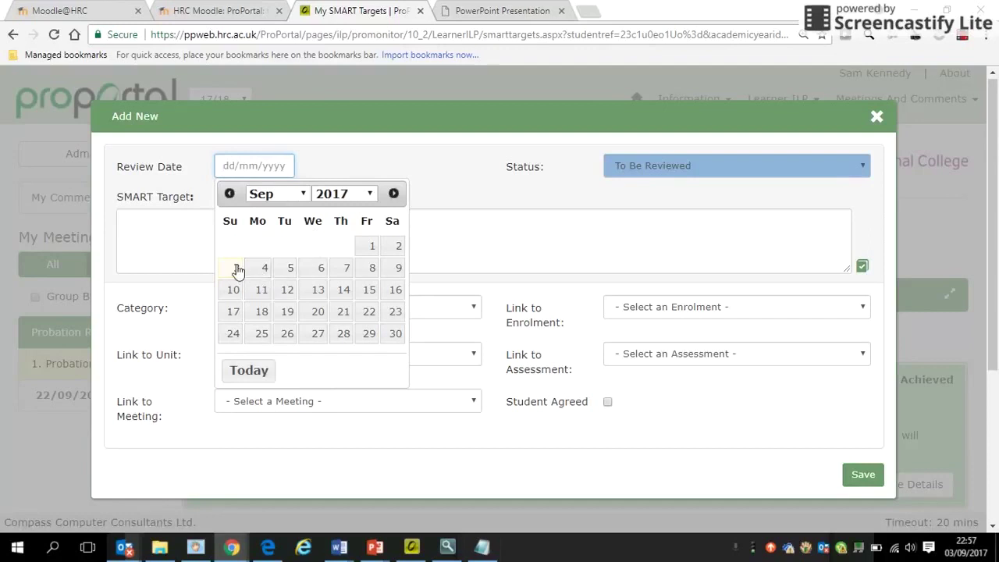
left_click(234, 313)
left_click(205, 228)
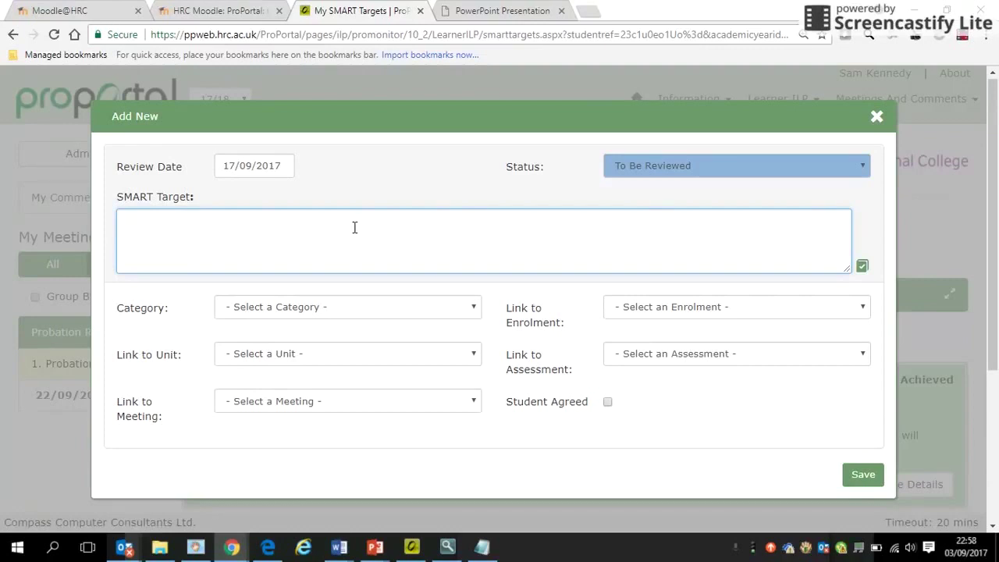
- Paste the weekly diary target including 5 hours of assignment work, leave it unlinked to a unit, and save
type("Make a diary of the week which shows when I'll be doing College work, and when I'll be rollerblading and having more fun. The diary will include 5 hours of assignment work.")
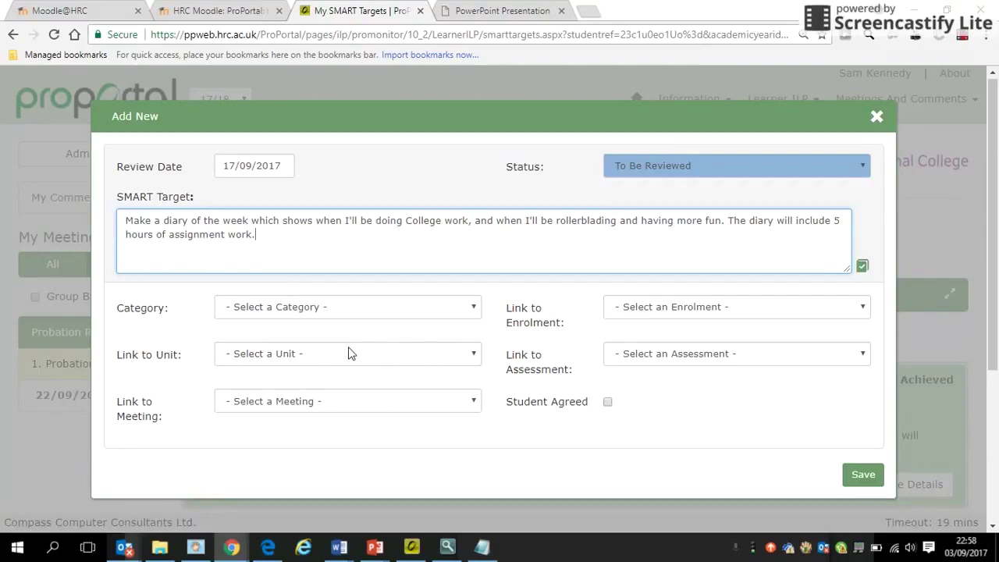
left_click(297, 360)
left_click(297, 359)
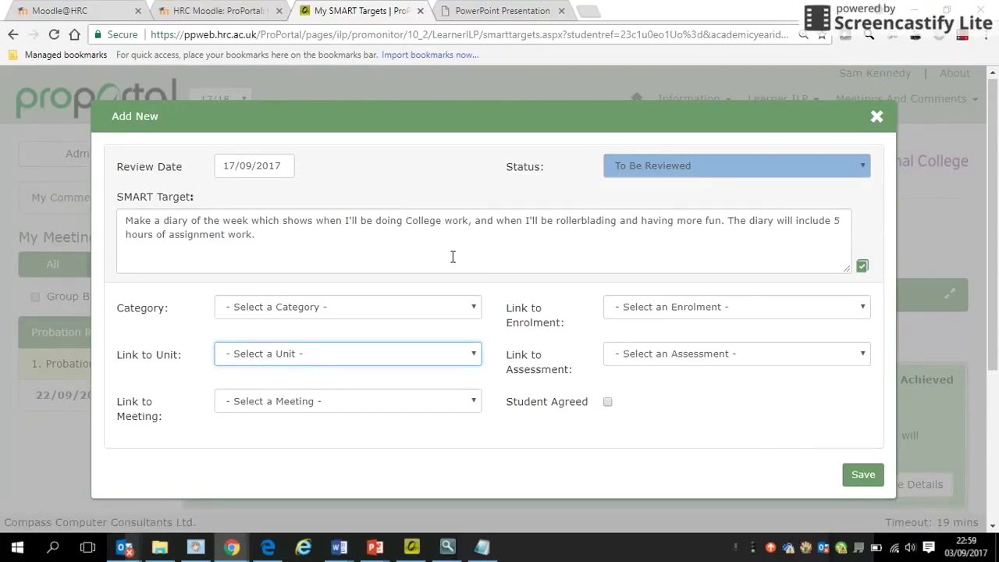
left_click(398, 241)
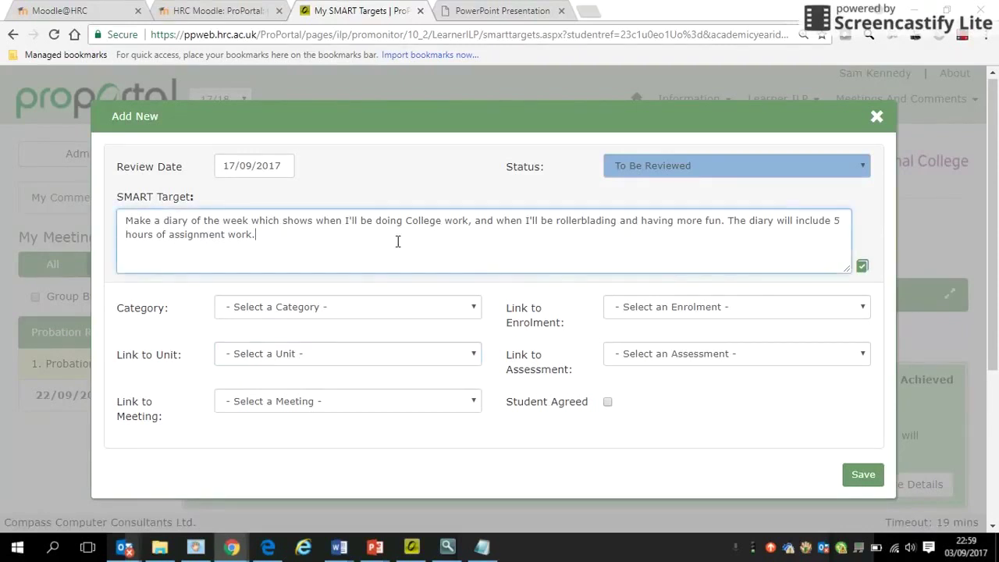
left_click(858, 477)
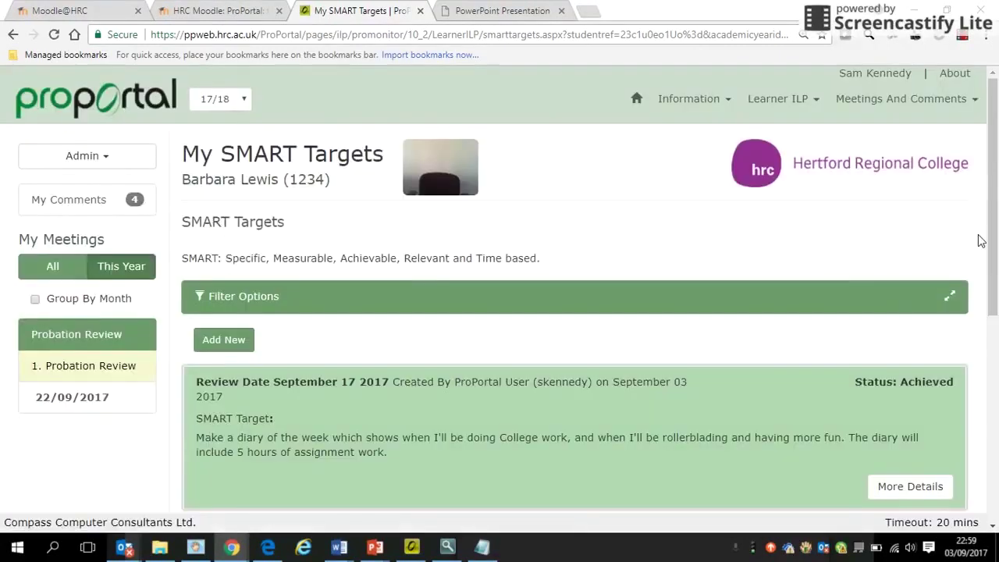
- Open the saved To Be Reviewed diary target for 17 September 2017 for editing
left_click_drag(996, 188, 996, 380)
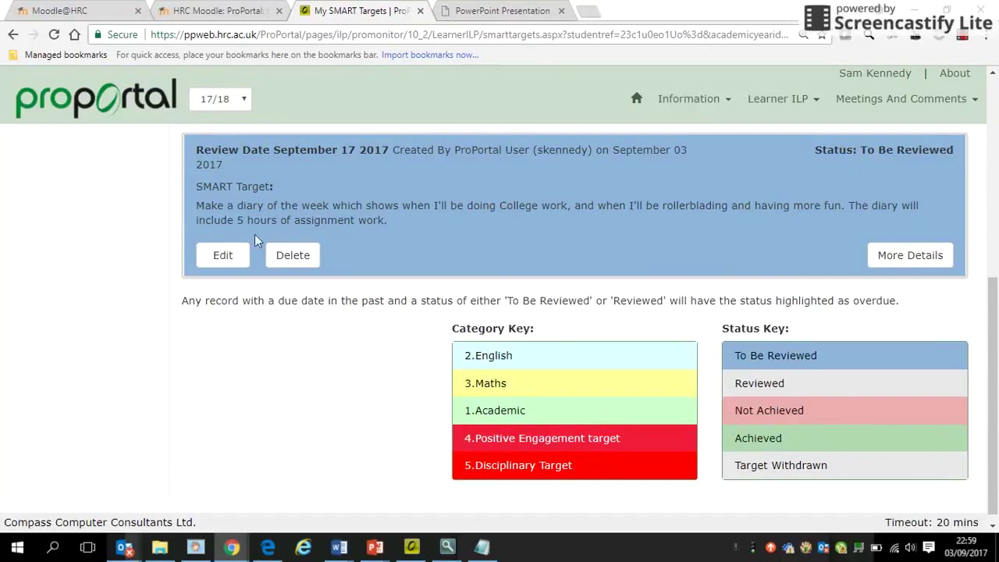
left_click(220, 259)
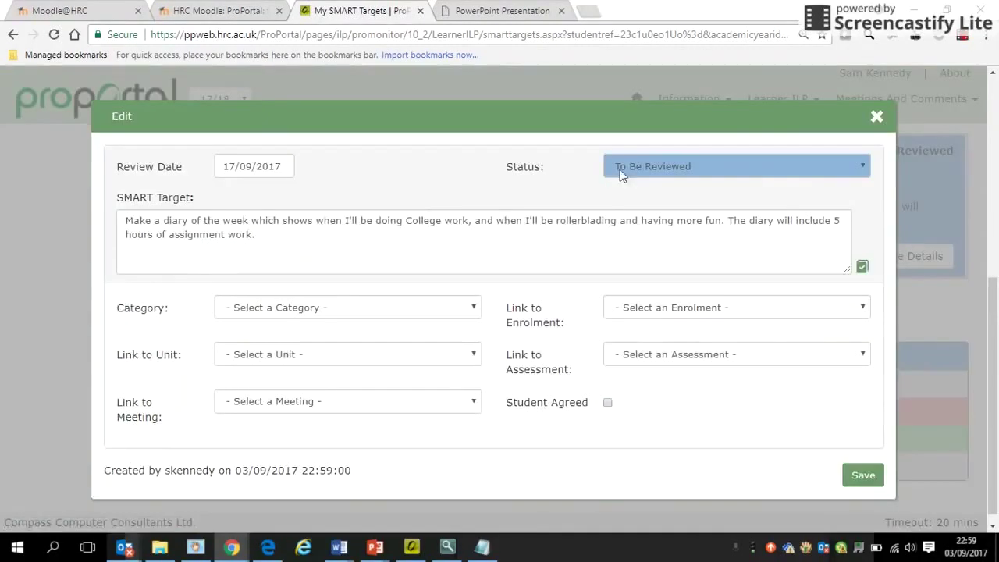
left_click(624, 170)
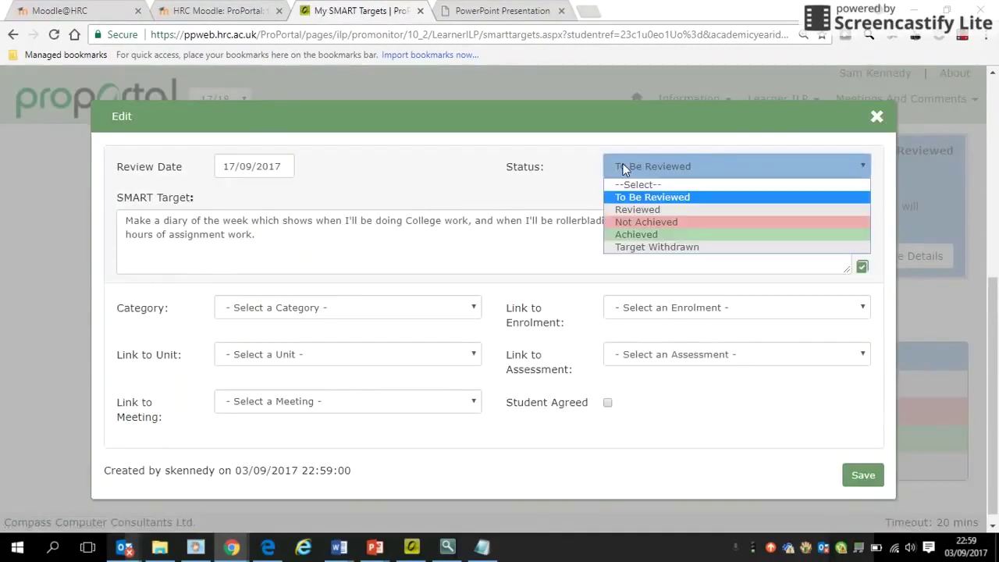
- Change the diary target's status to Achieved and save it
left_click(637, 235)
left_click(868, 478)
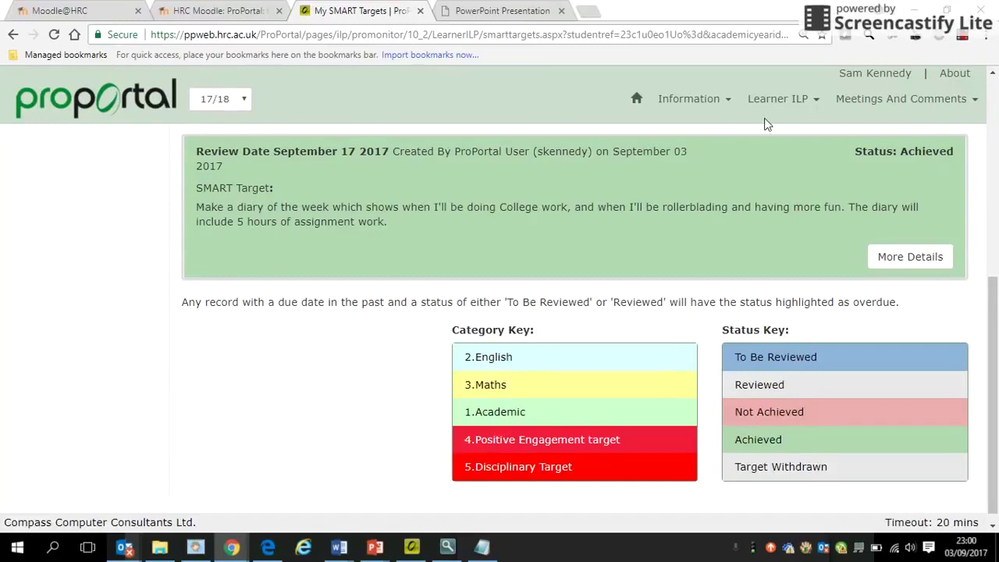
- Go back to the student's home dashboard and show the Information pages list
left_click(638, 99)
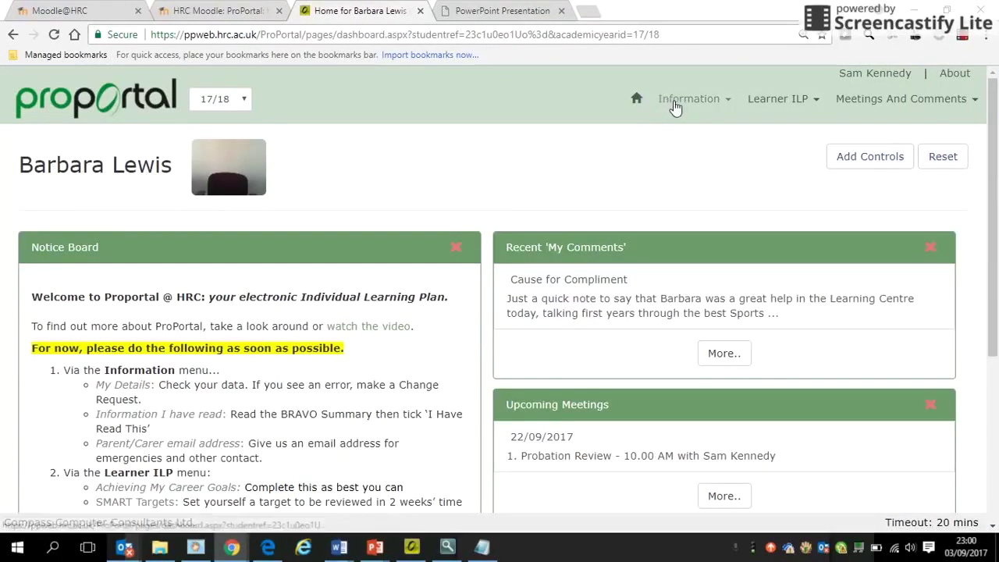
left_click(675, 107)
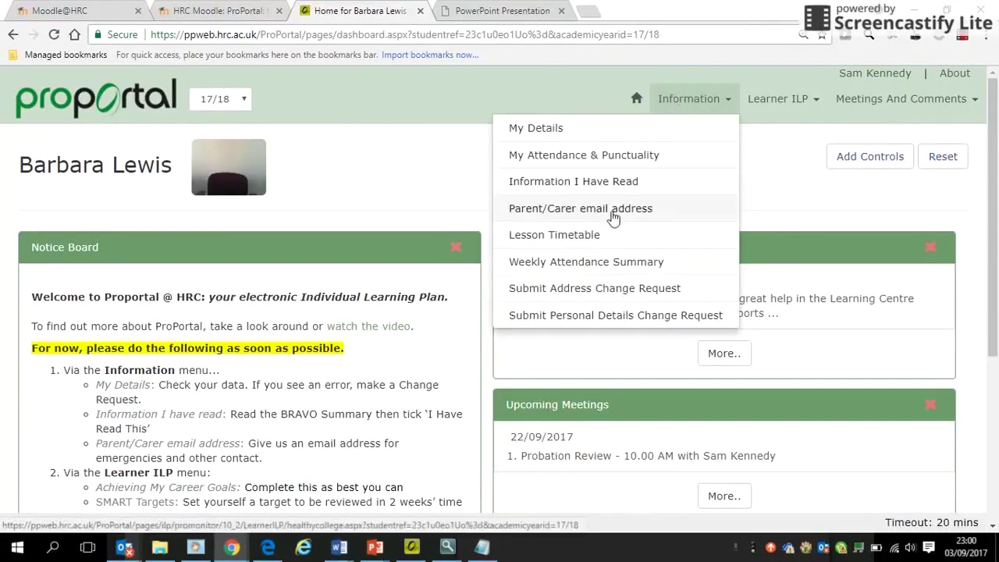